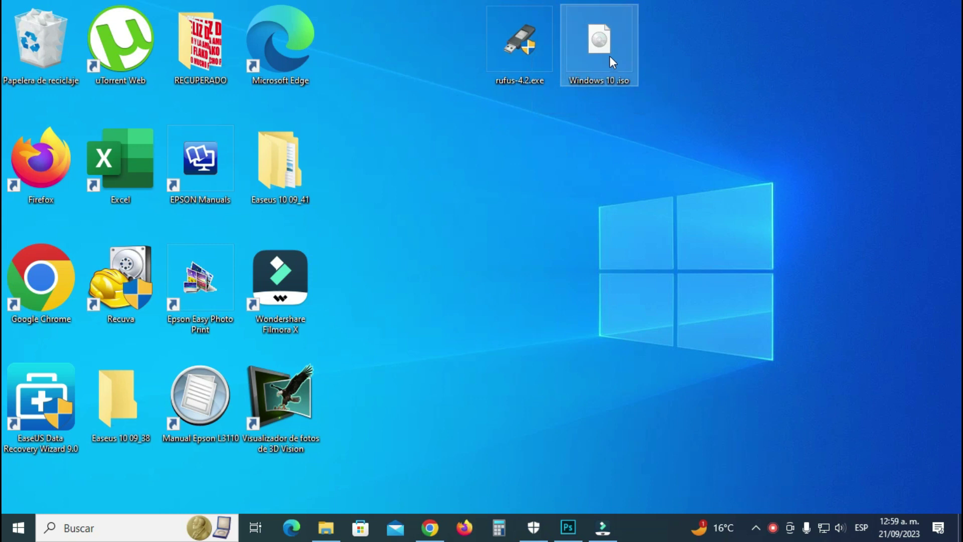
# - Switch to Chrome and search the web for "windows 10 descargar"
pyautogui.moveTo(608, 52)
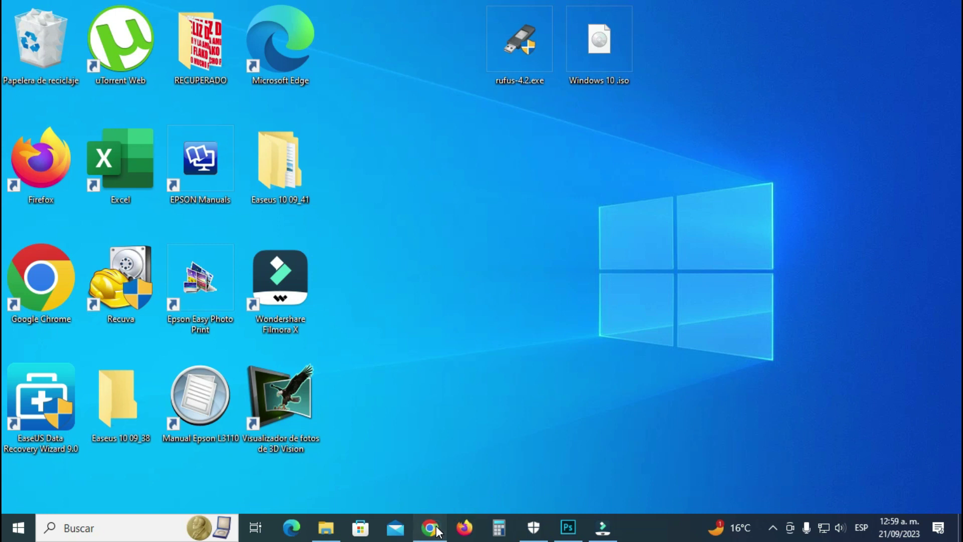
pyautogui.click(437, 528)
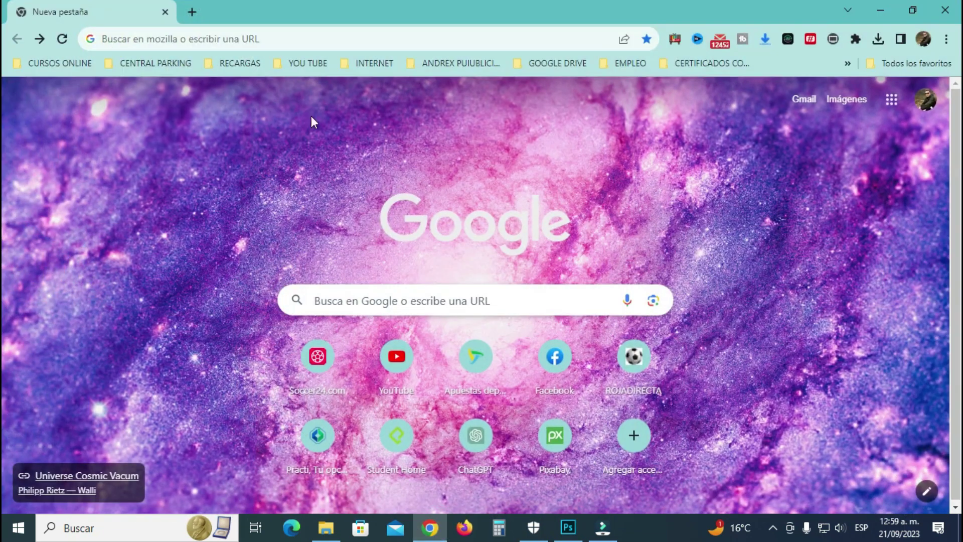
pyautogui.click(226, 38)
pyautogui.write('windows')
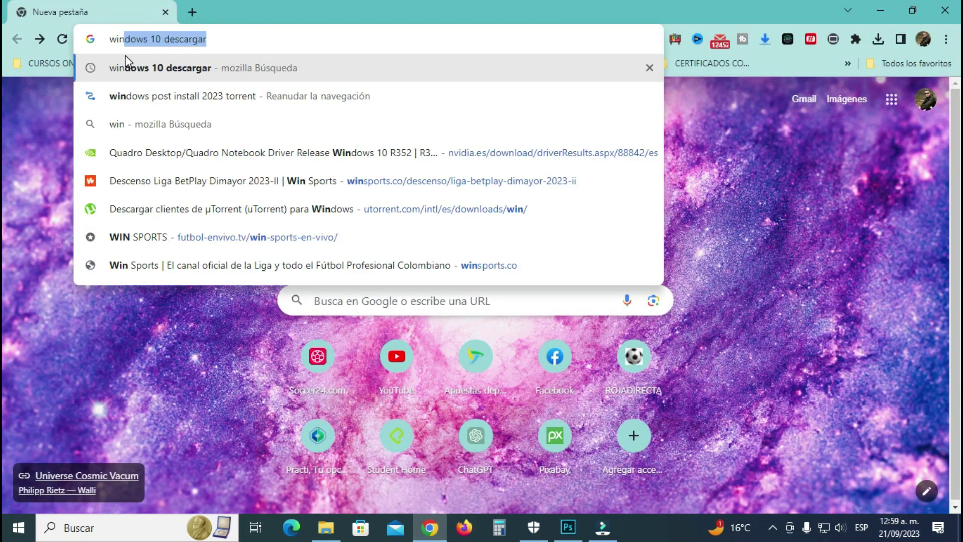
pyautogui.write('1')
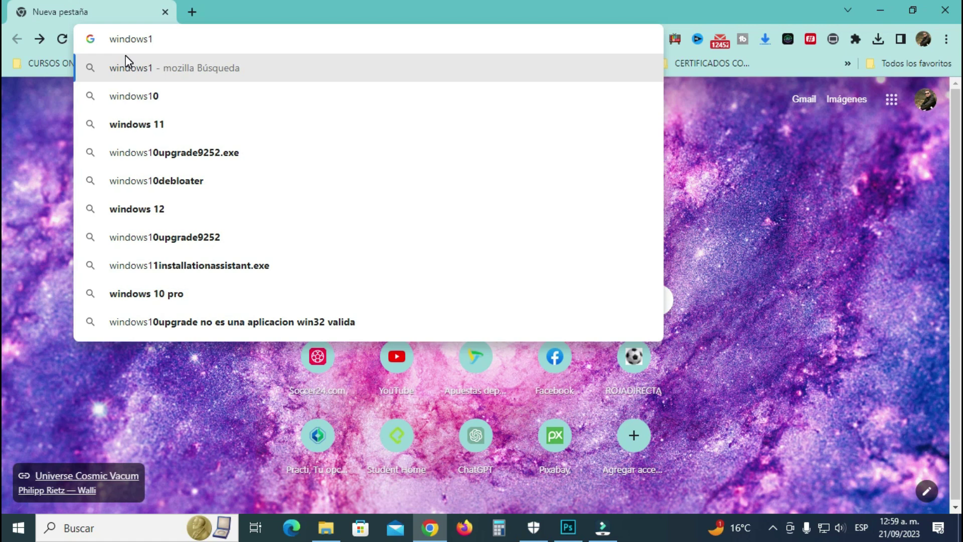
pyautogui.press('BackSpace')
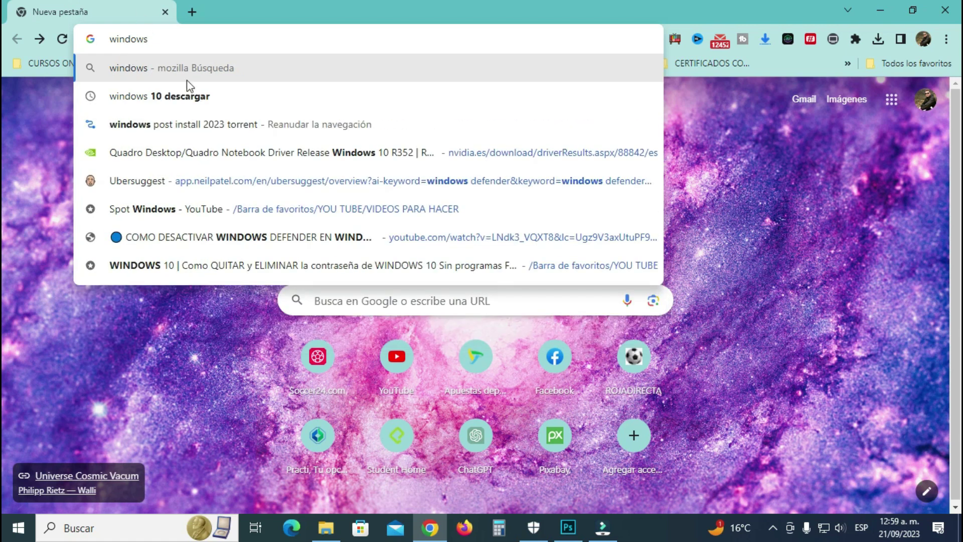
pyautogui.click(190, 96)
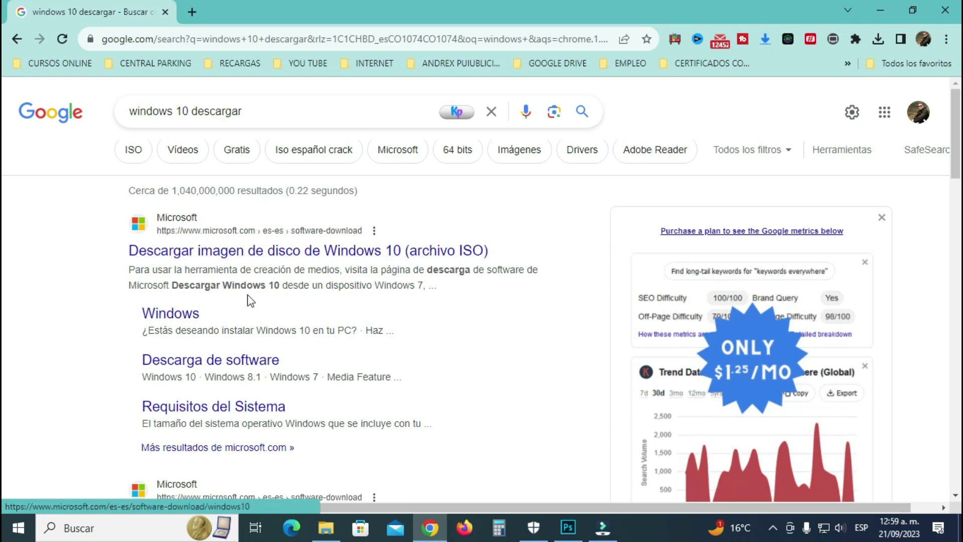
# - Open Microsoft's Windows 10 disk image result and download the media creation tool, MediaCreationTool22H2.exe, to the Escritorio folder
pyautogui.click(313, 255)
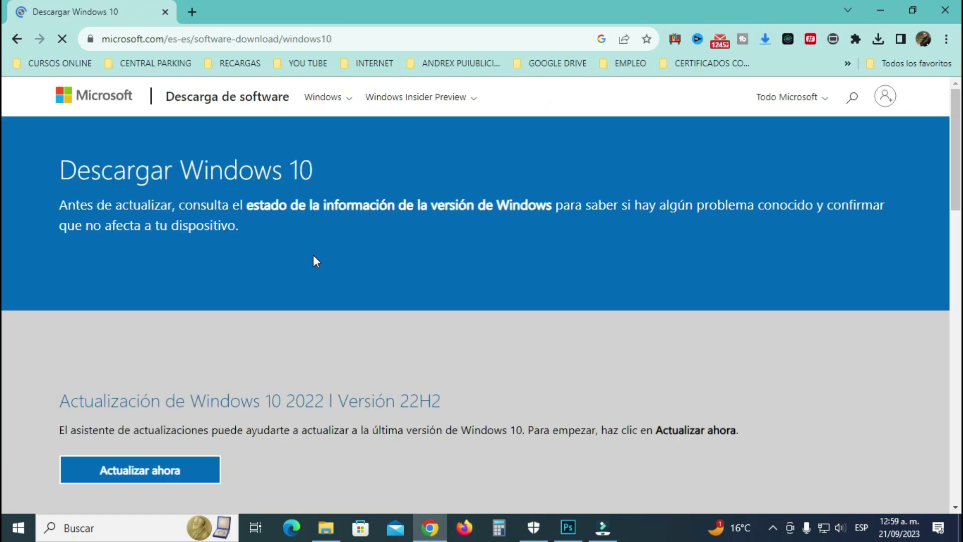
pyautogui.scroll(-5, 197, 239)
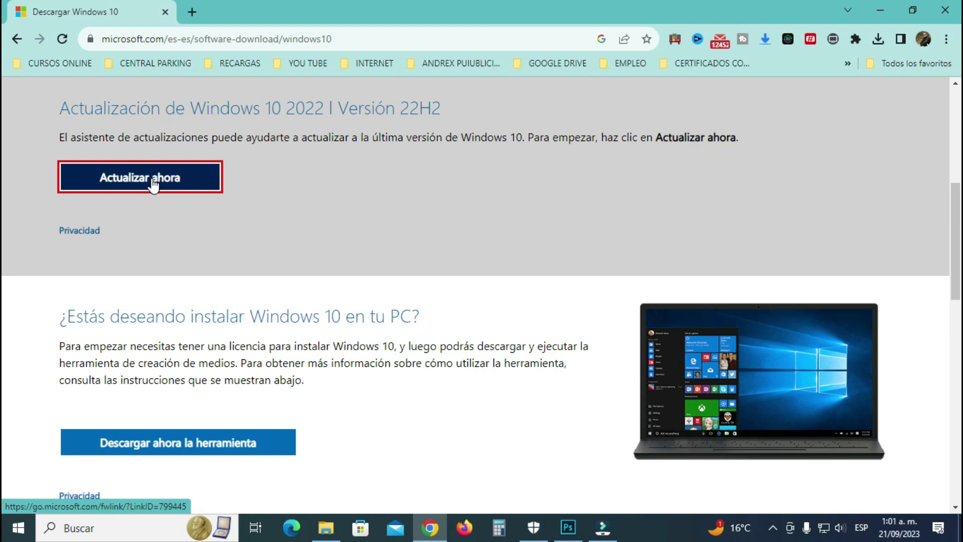
pyautogui.click(188, 181)
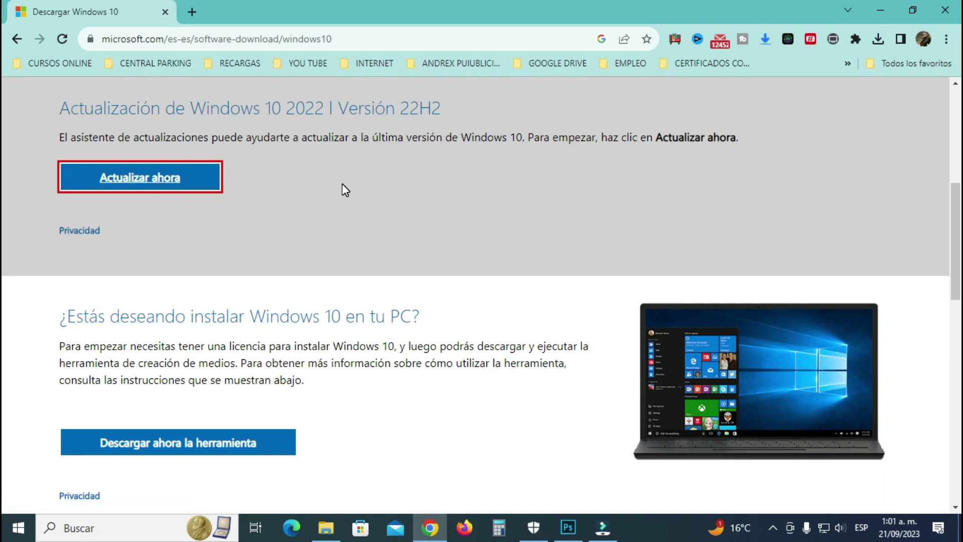
pyautogui.scroll(-1, 223, 196)
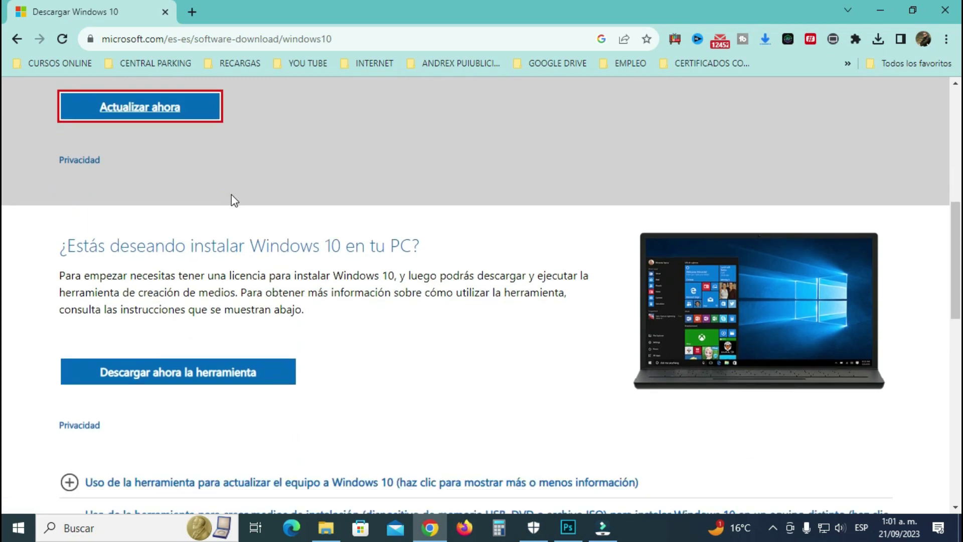
pyautogui.scroll(-2, 230, 200)
pyautogui.click(234, 240)
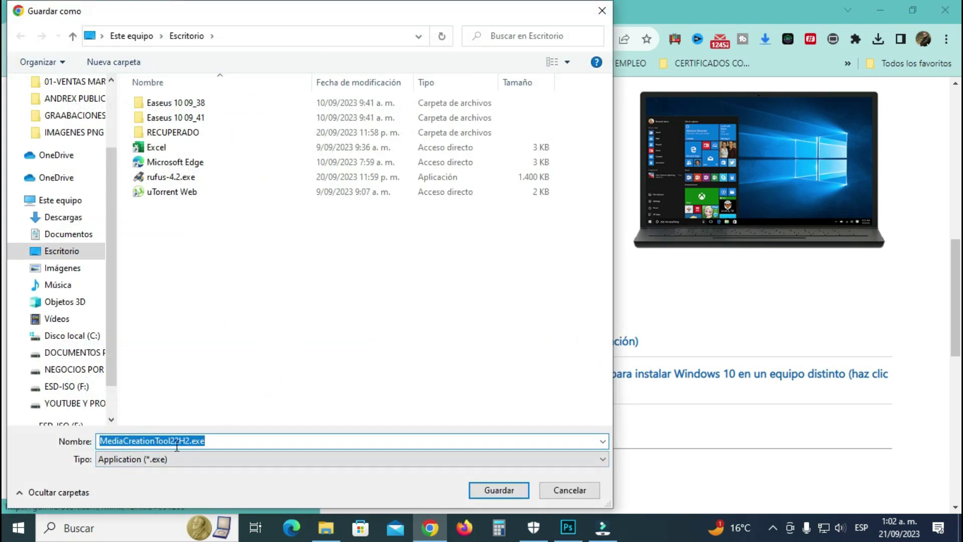
pyautogui.click(80, 251)
pyautogui.click(499, 491)
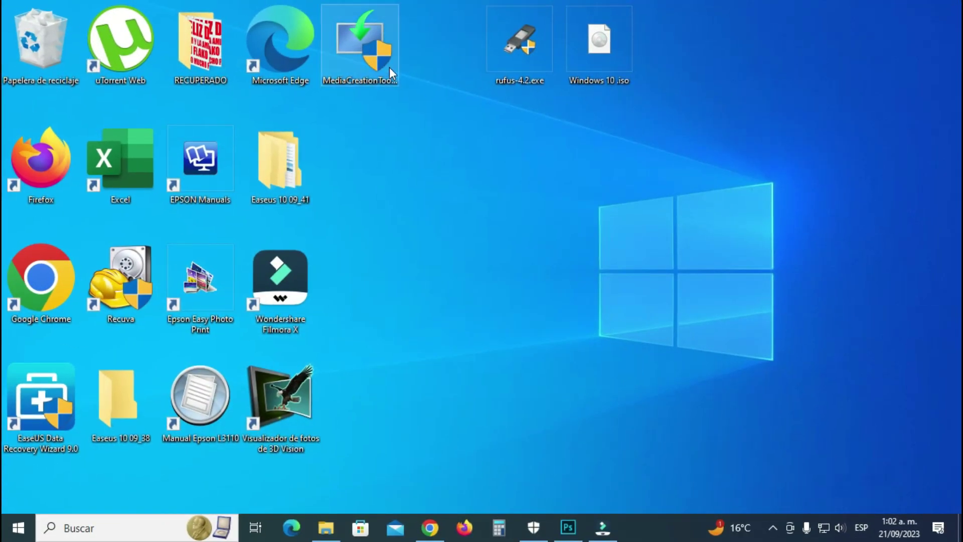
# - Run MediaCreationTool22H2.exe from the desktop as administrator and allow it to make changes to the device
pyautogui.doubleClick(377, 60)
pyautogui.rightClick(374, 60)
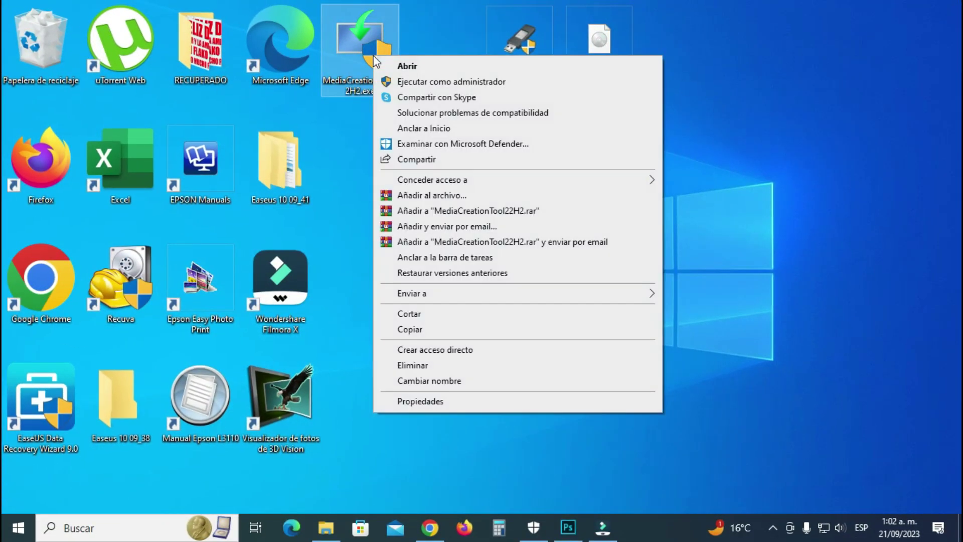
pyautogui.click(433, 82)
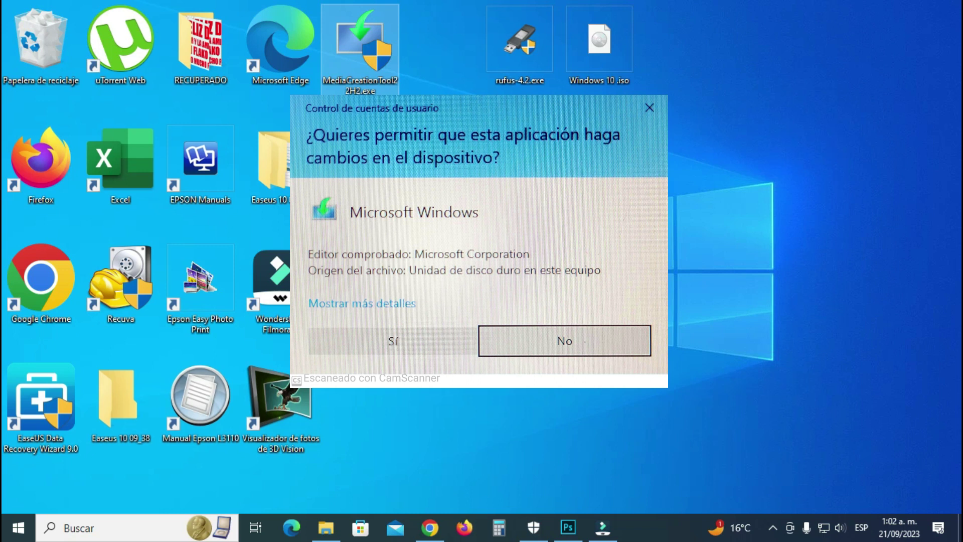
pyautogui.click(427, 361)
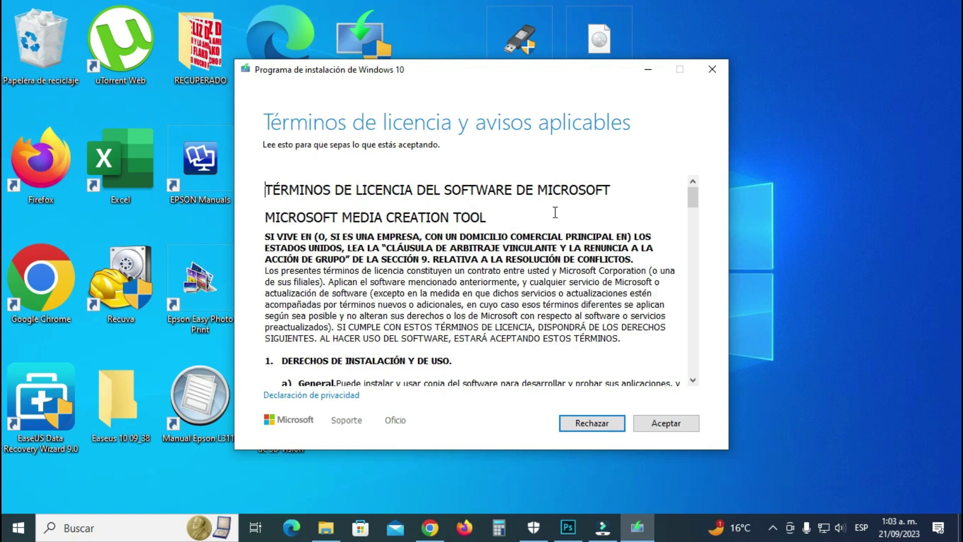
# - Accept the licence terms and choose to create installation media (USB flash drive, DVD or ISO file) for another PC
pyautogui.click(661, 424)
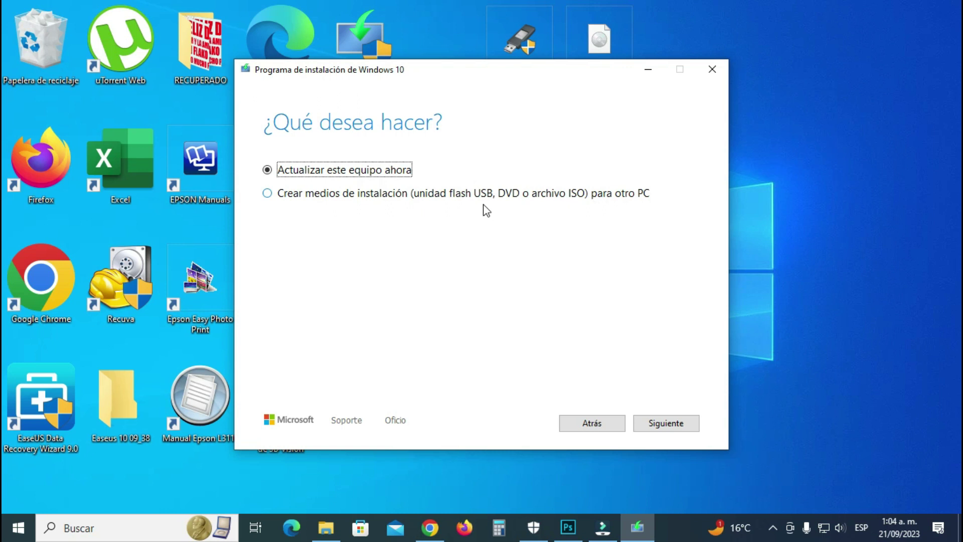
pyautogui.click(268, 195)
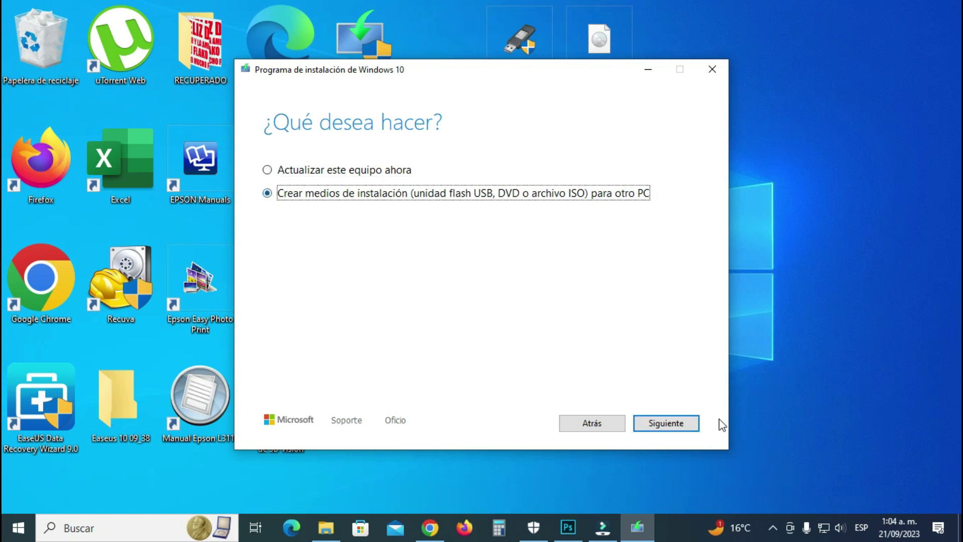
pyautogui.click(670, 424)
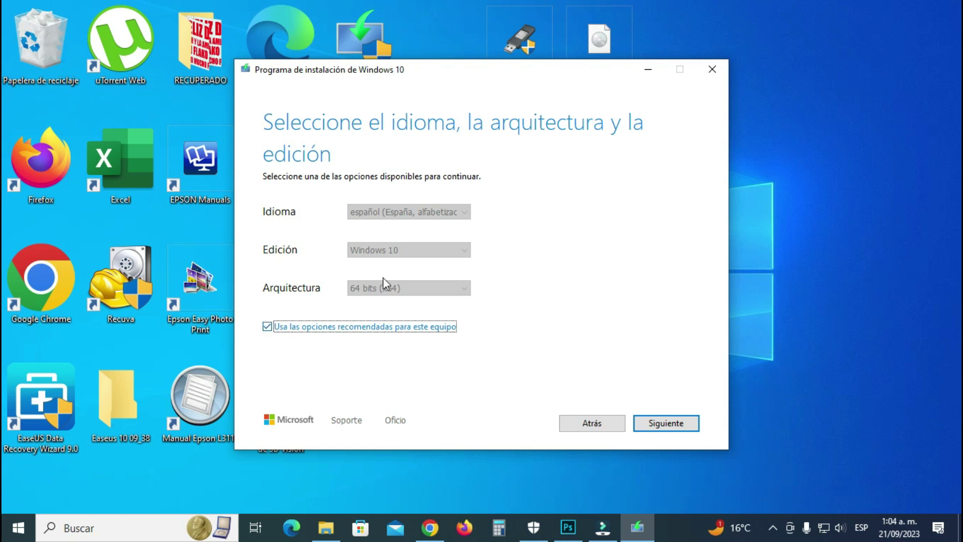
# - Turn off the recommended options, keep español (España), edition Windows 10 and architecture 64 bits (x64), and continue
pyautogui.click(266, 326)
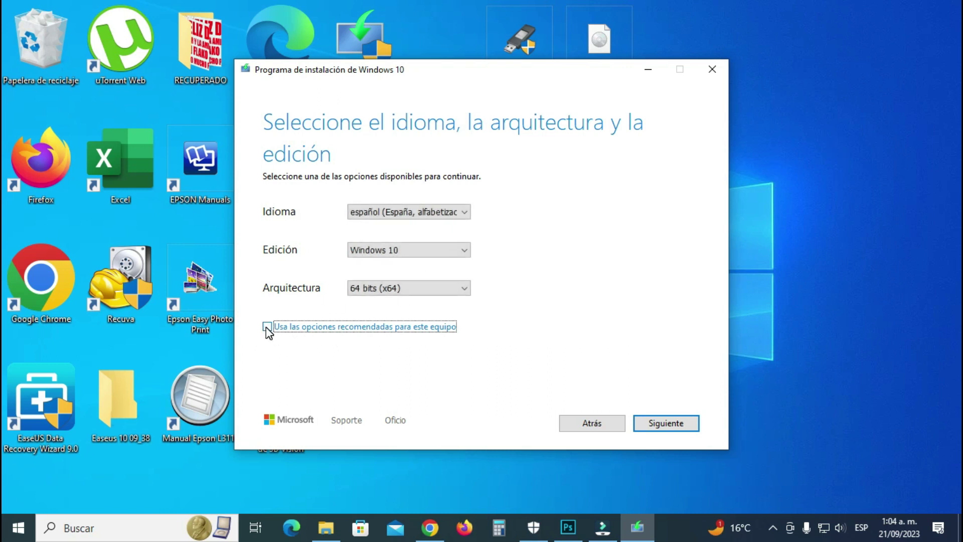
pyautogui.click(467, 213)
pyautogui.click(467, 213)
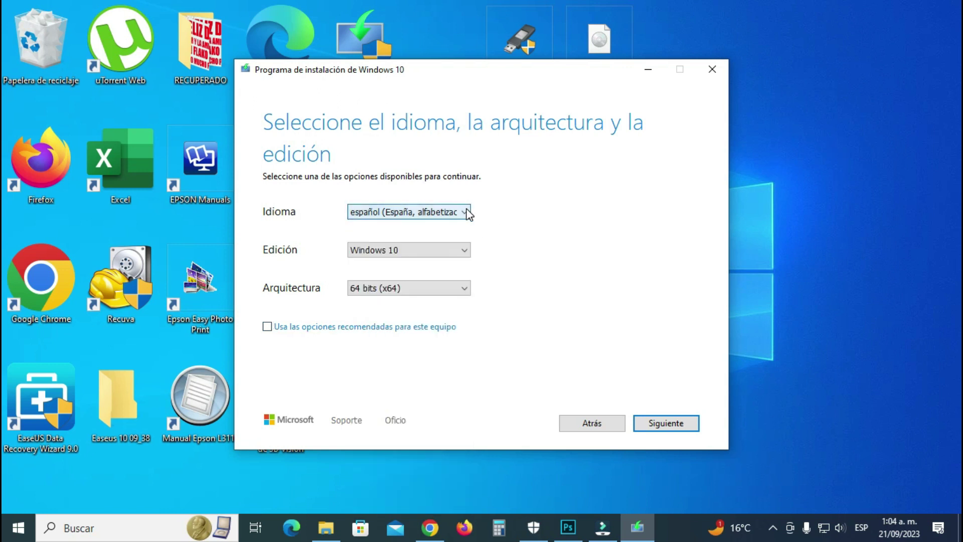
pyautogui.click(462, 250)
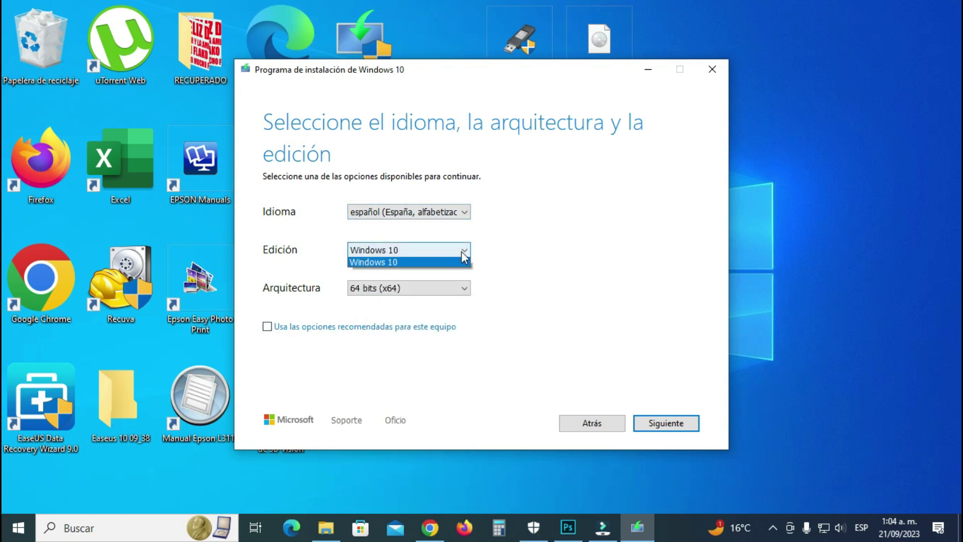
pyautogui.click(413, 262)
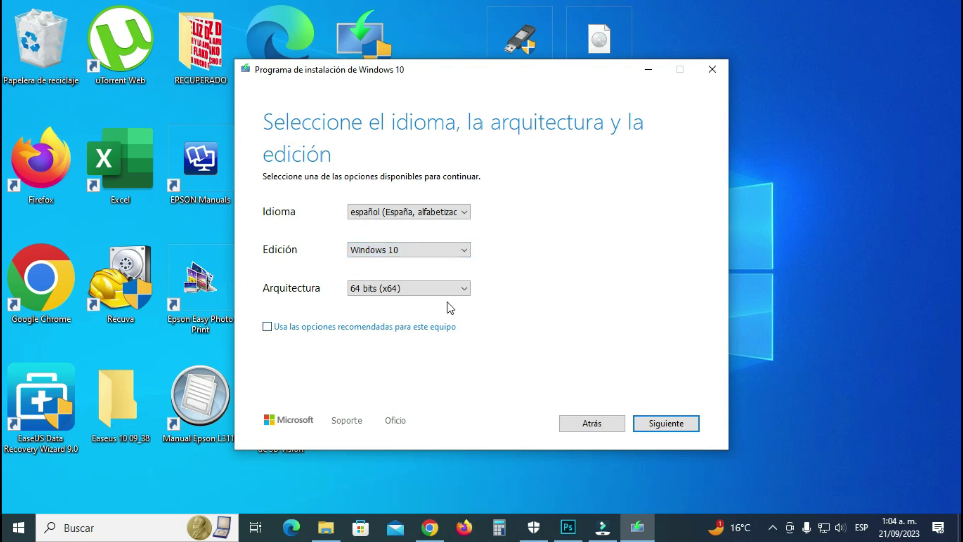
pyautogui.click(460, 291)
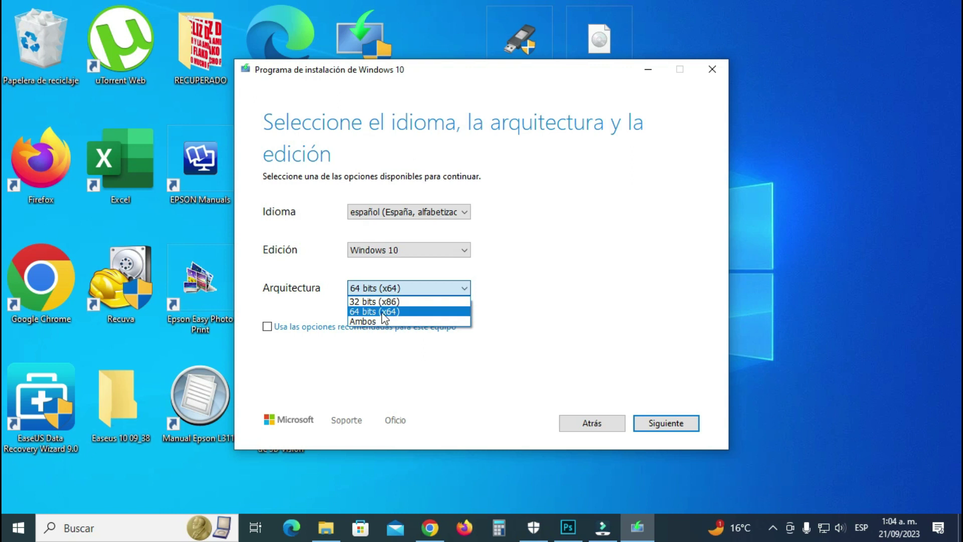
pyautogui.click(557, 291)
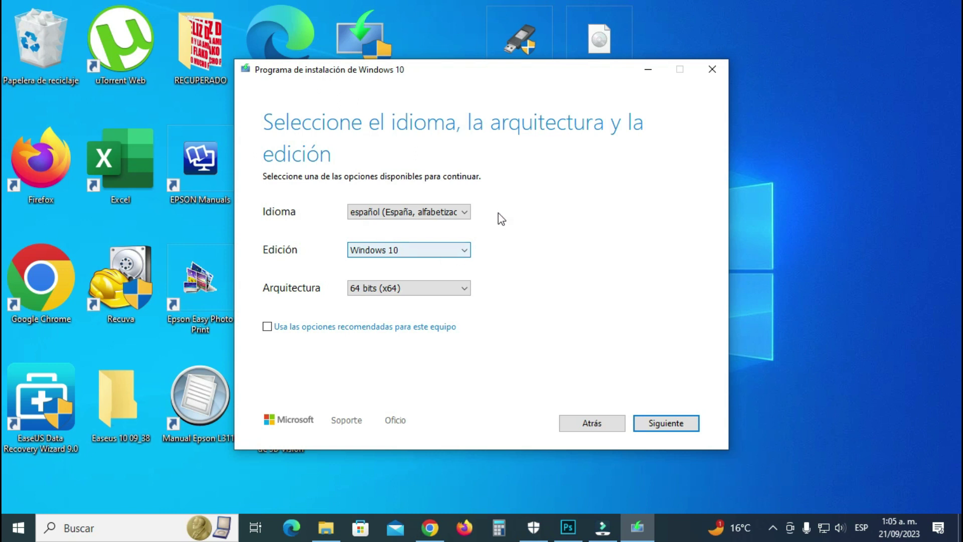
pyautogui.click(268, 327)
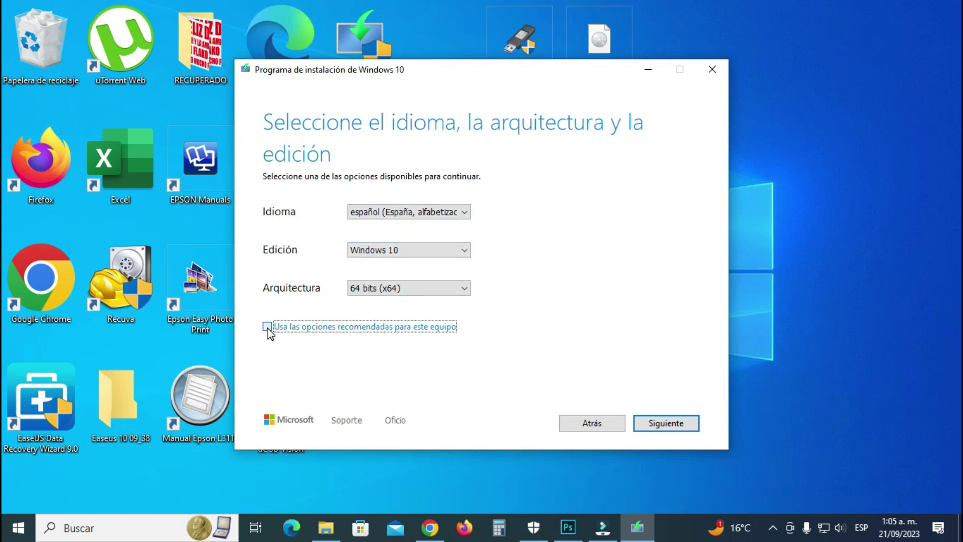
pyautogui.click(658, 426)
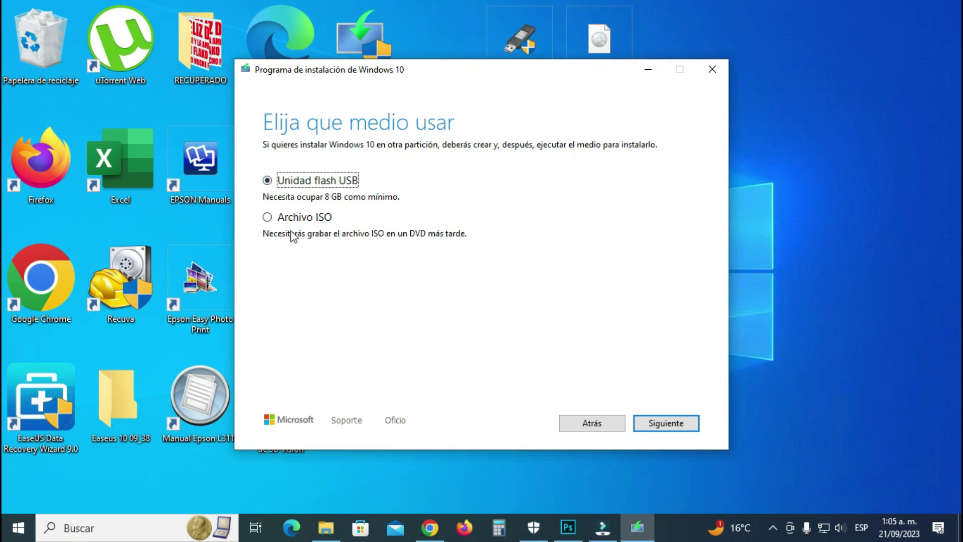
# - Choose Archivo ISO as the medium and save the image in the Escritorio folder as Windows.iso
pyautogui.click(267, 221)
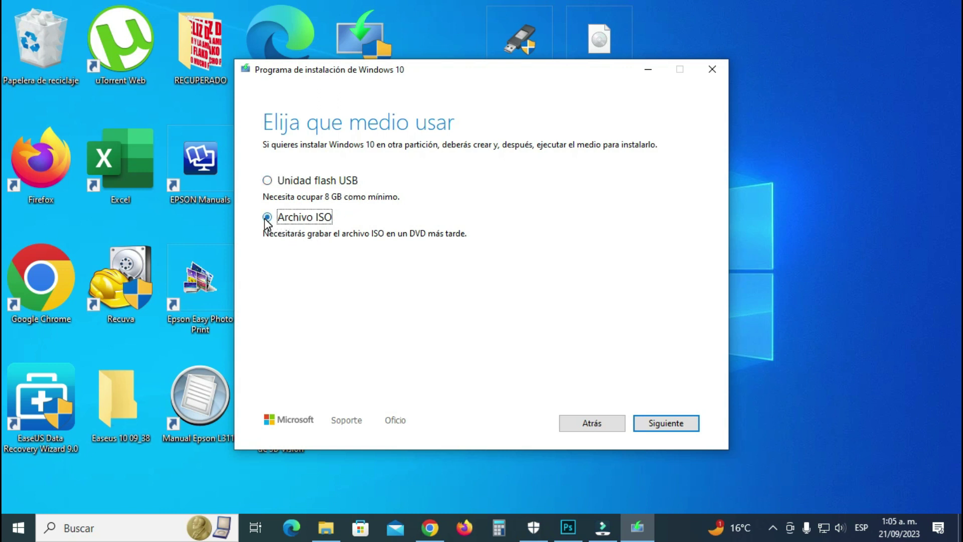
pyautogui.click(673, 430)
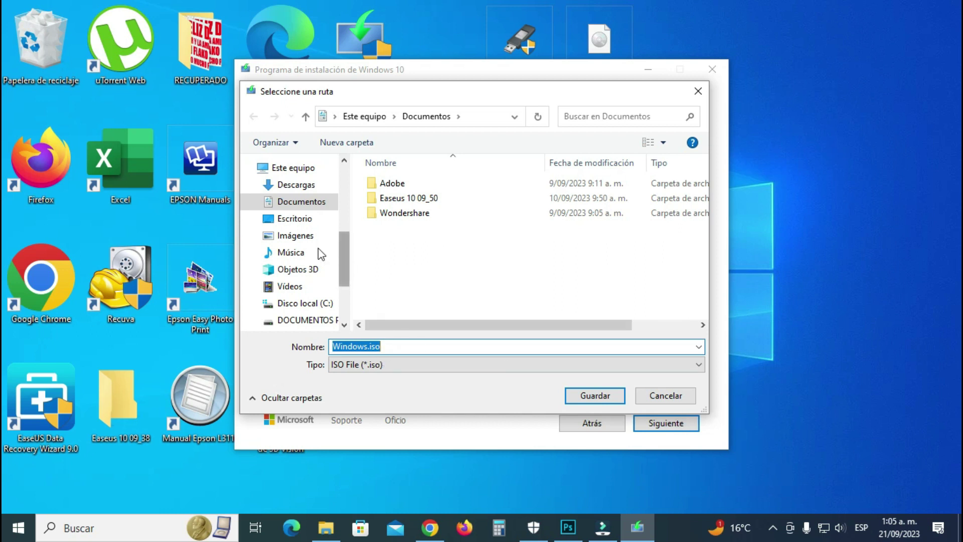
pyautogui.click(296, 219)
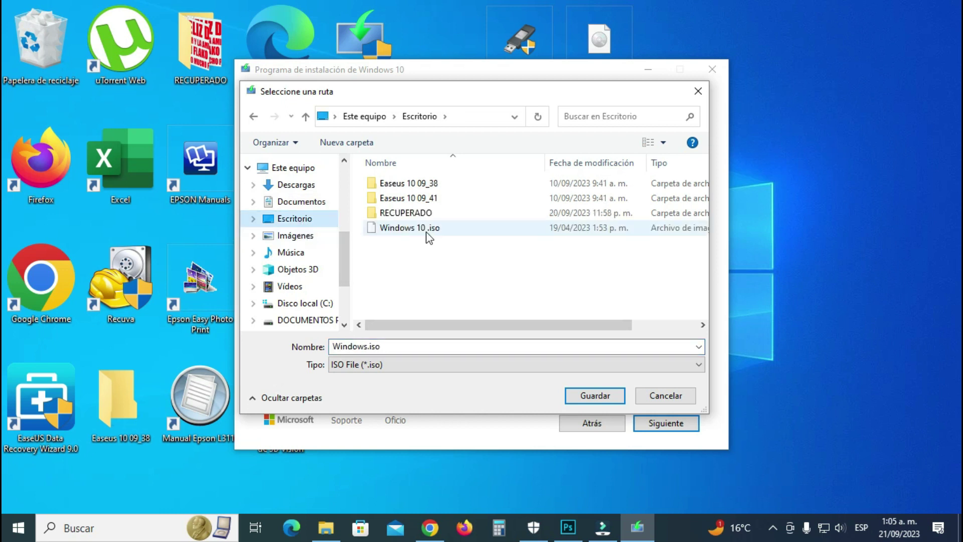
pyautogui.doubleClick(367, 347)
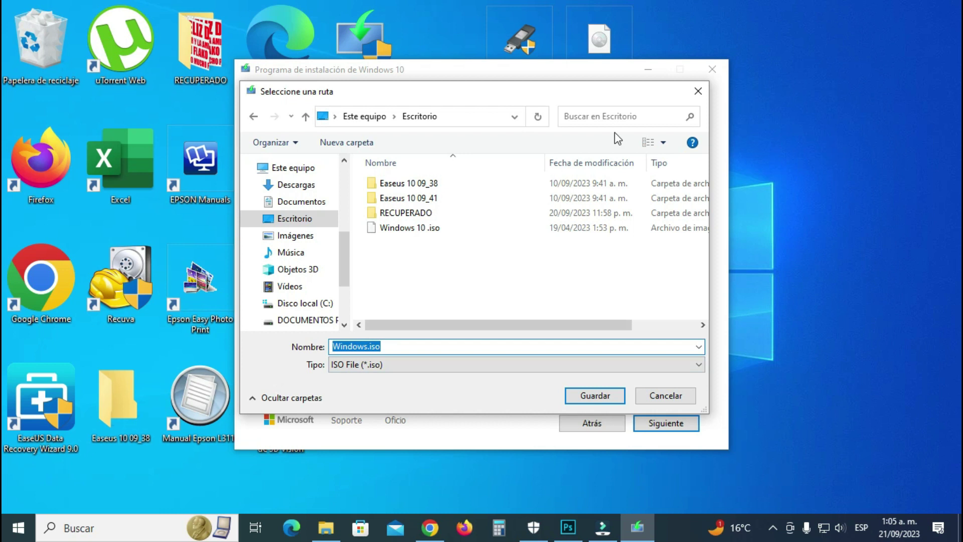
pyautogui.click(601, 46)
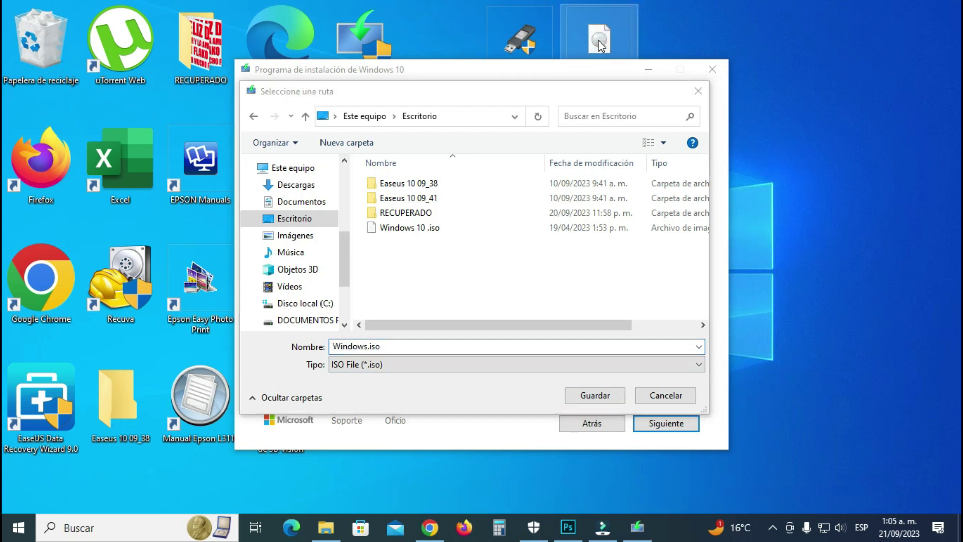
pyautogui.click(357, 347)
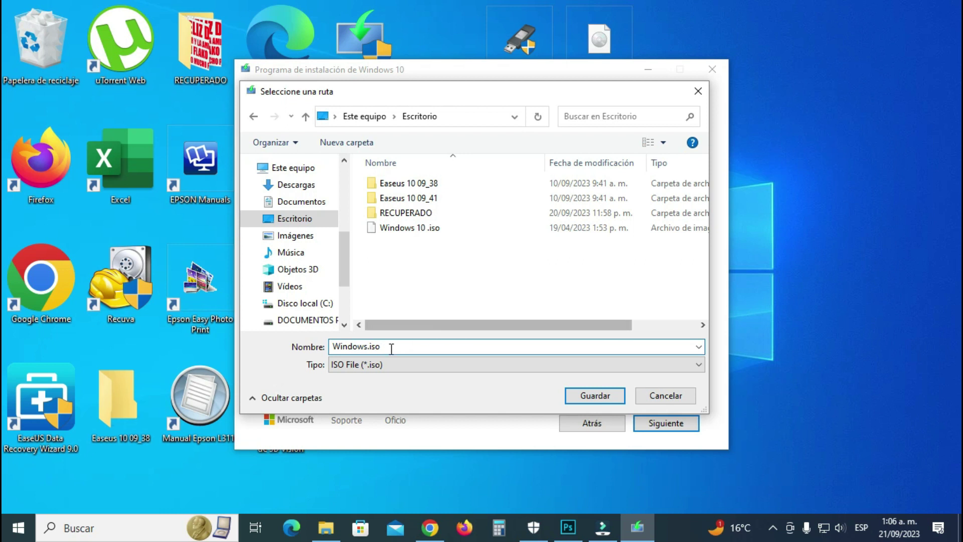
pyautogui.click(596, 396)
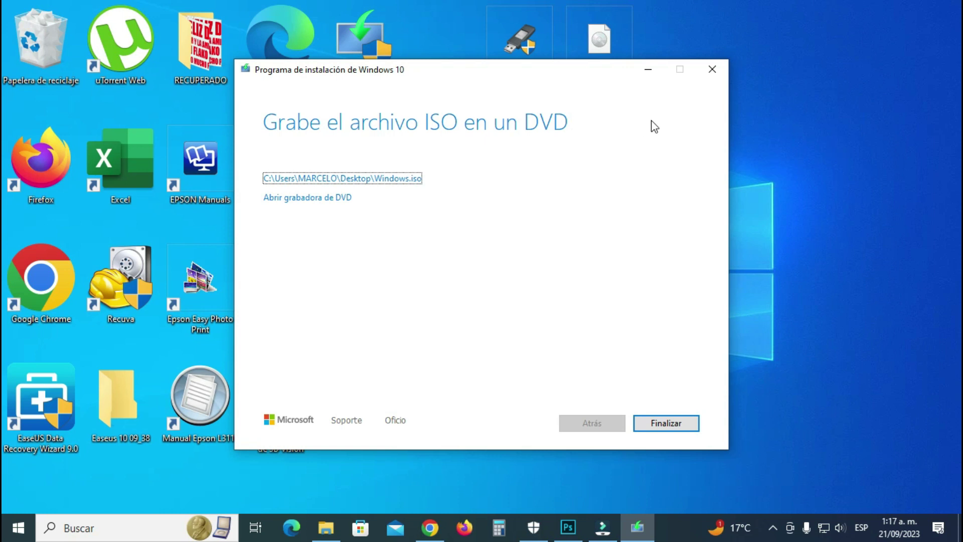
# - Minimize the Windows 10 setup window and locate the Windows.iso file on the desktop
pyautogui.click(648, 70)
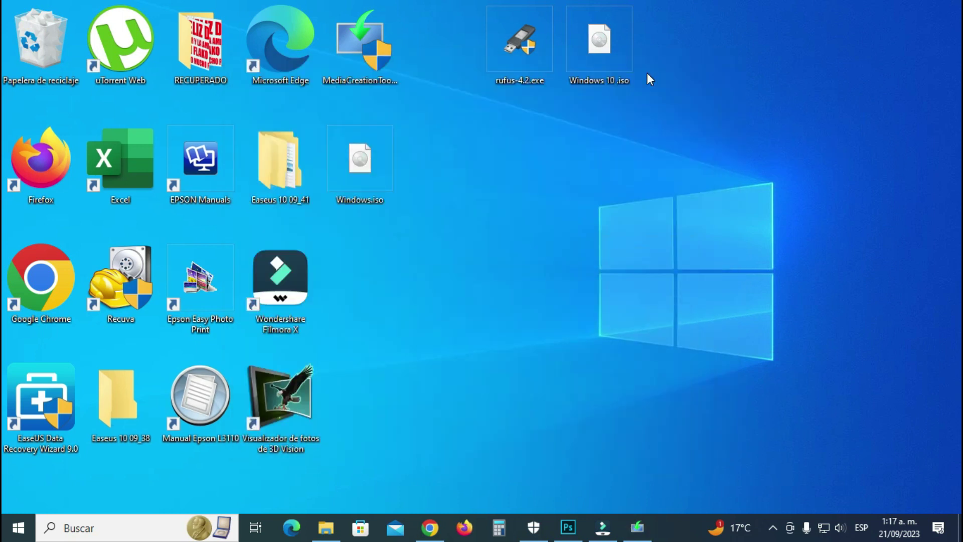
pyautogui.doubleClick(360, 158)
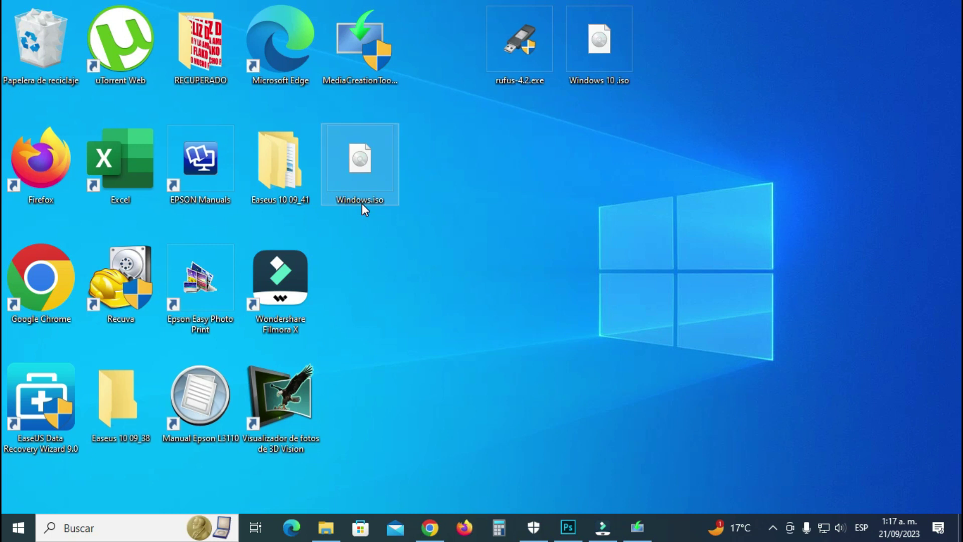